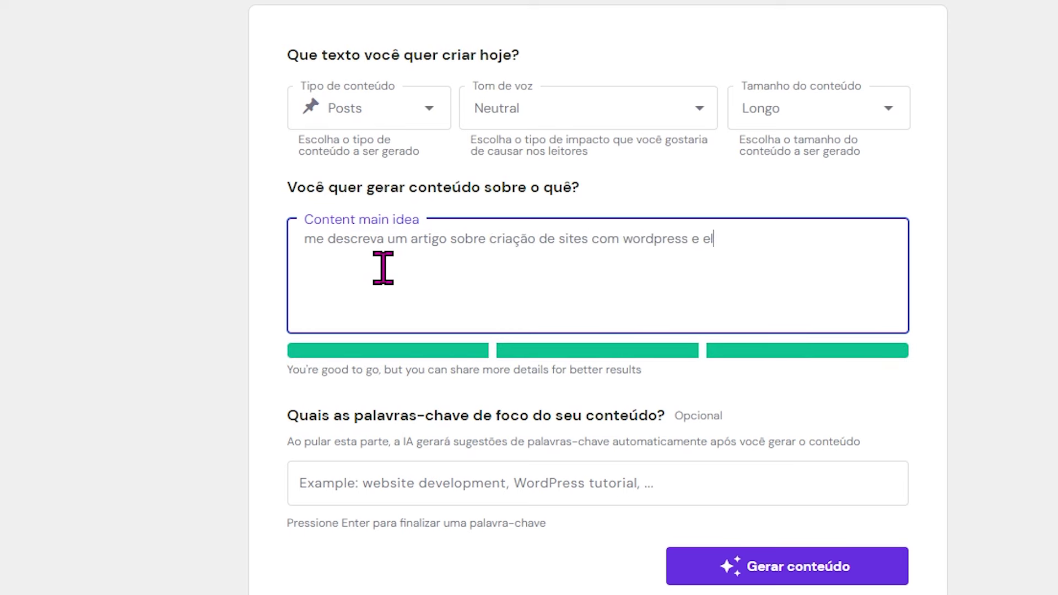
# - Add wordpress, criação de site and elementor as focus keywords for the content
pyautogui.tripleClick(439, 243)
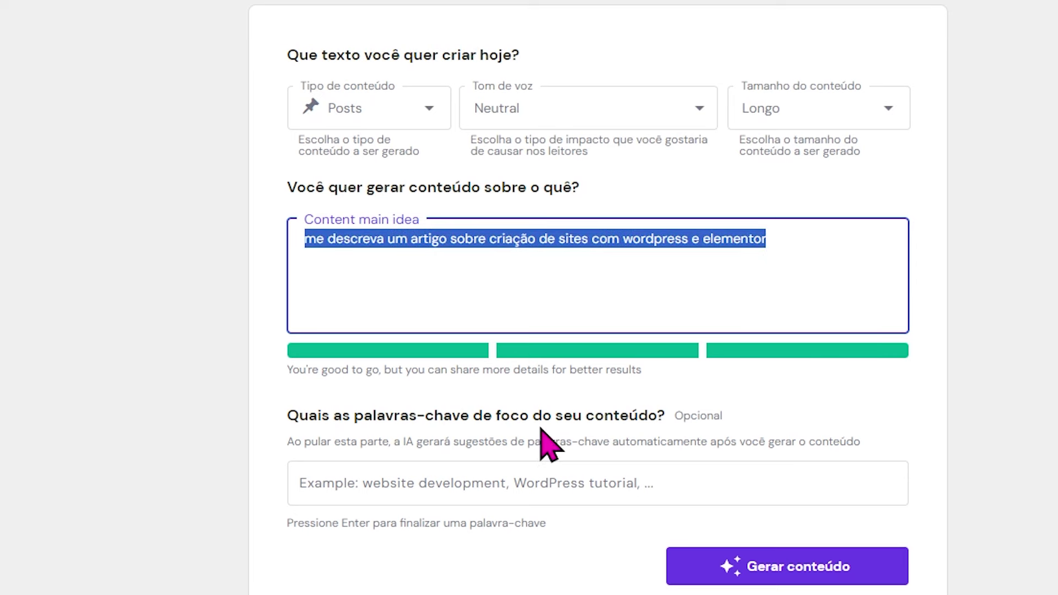
pyautogui.doubleClick(695, 416)
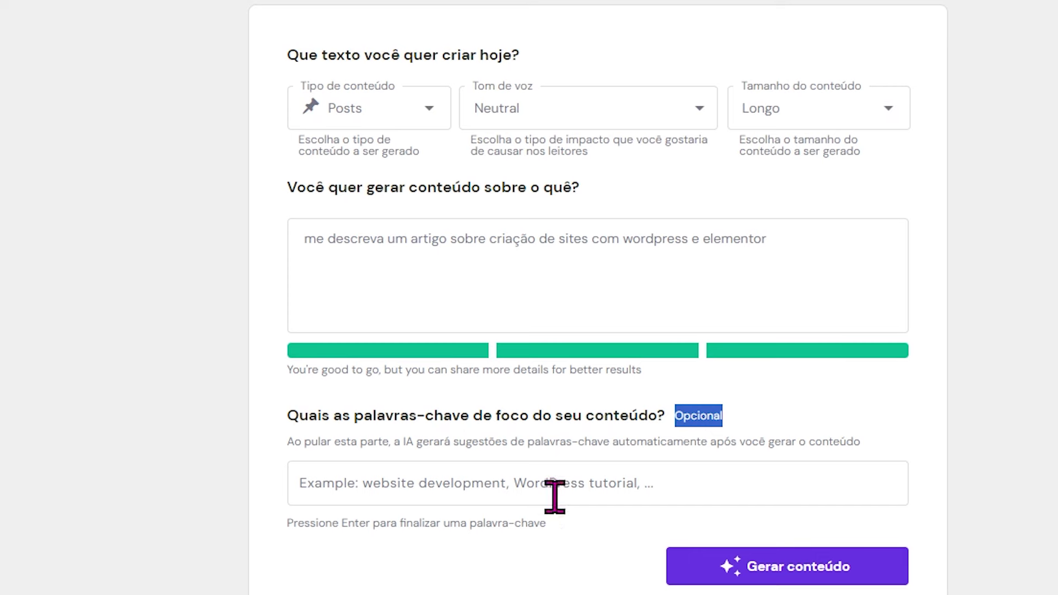
pyautogui.click(479, 485)
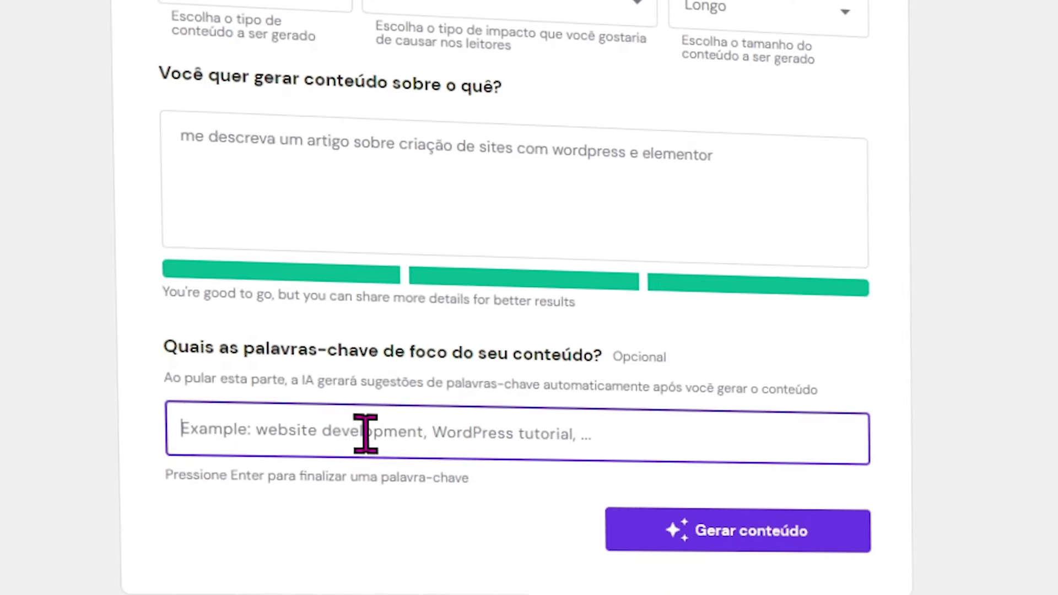
pyautogui.write('wordpress')
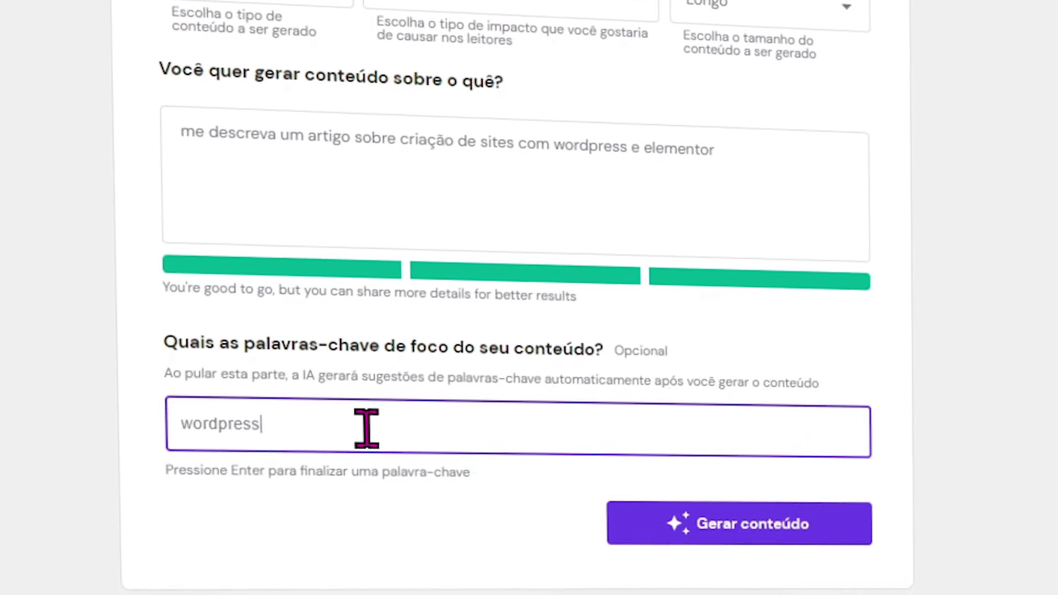
pyautogui.press('Return')
pyautogui.write('criação de si')
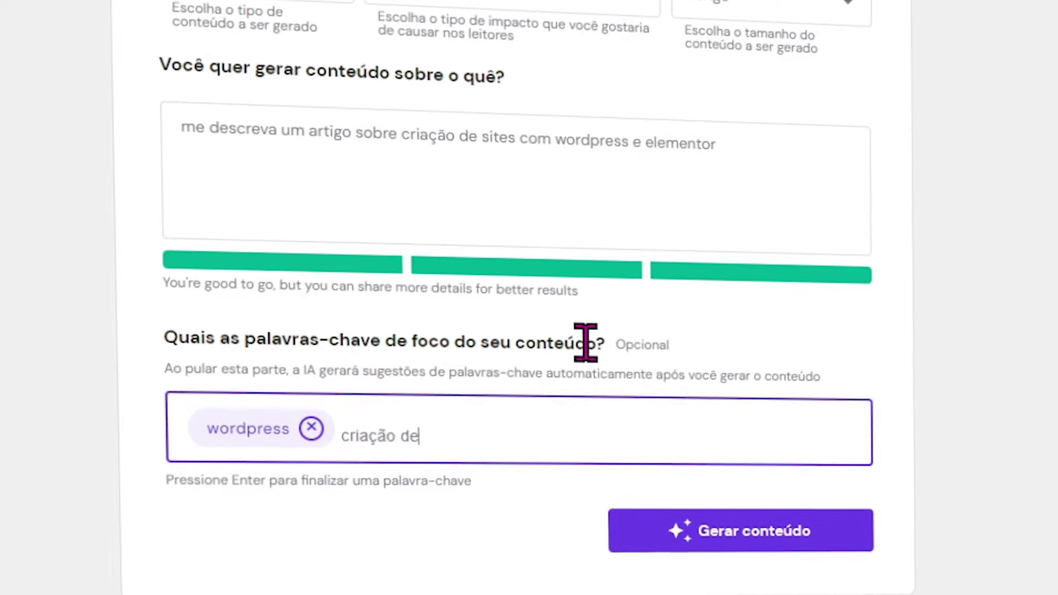
pyautogui.write('te')
pyautogui.press('Return')
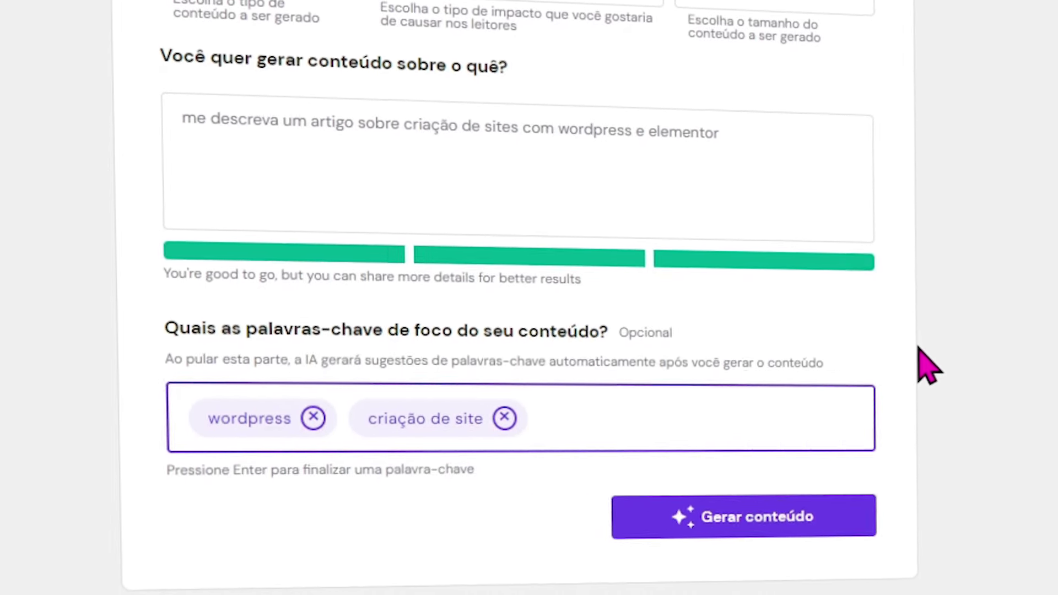
pyautogui.write('elementor')
pyautogui.press('Return')
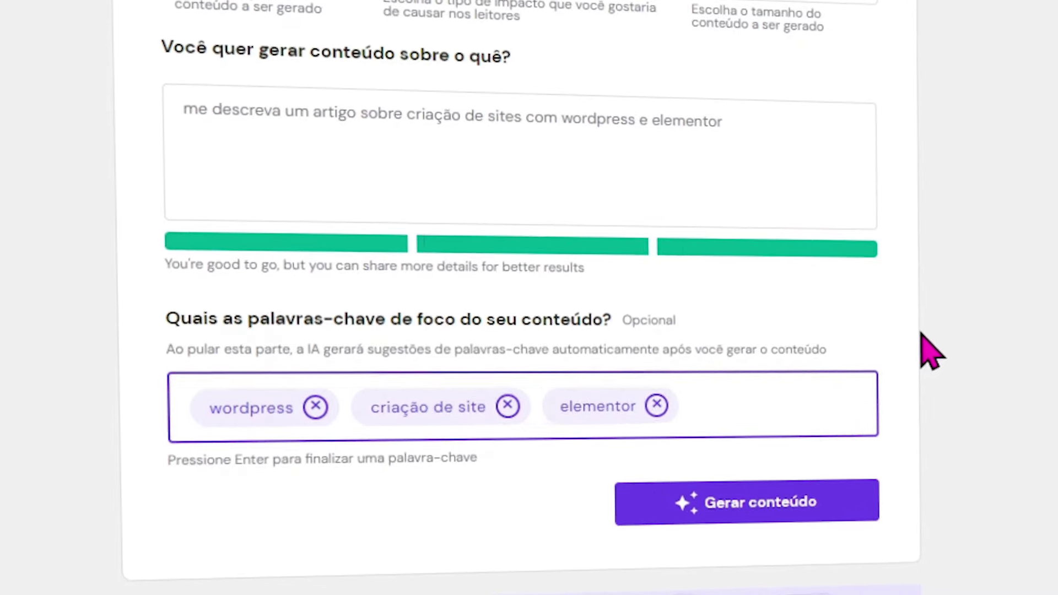
# - Add three more focus keywords: plugins, temas and vendas online
pyautogui.write('plugins')
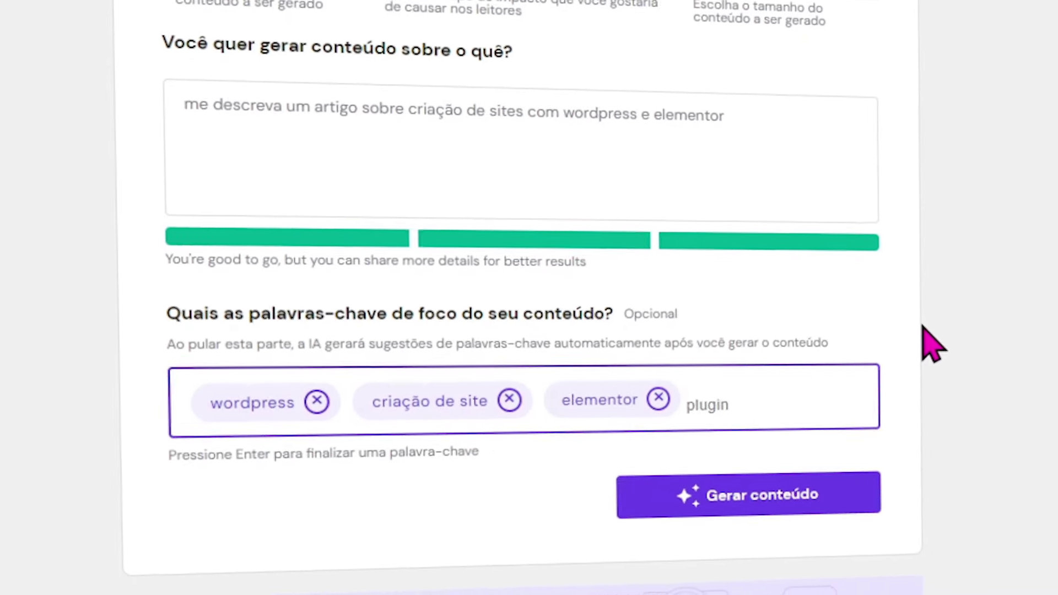
pyautogui.press('Return')
pyautogui.write('temas')
pyautogui.press('Return')
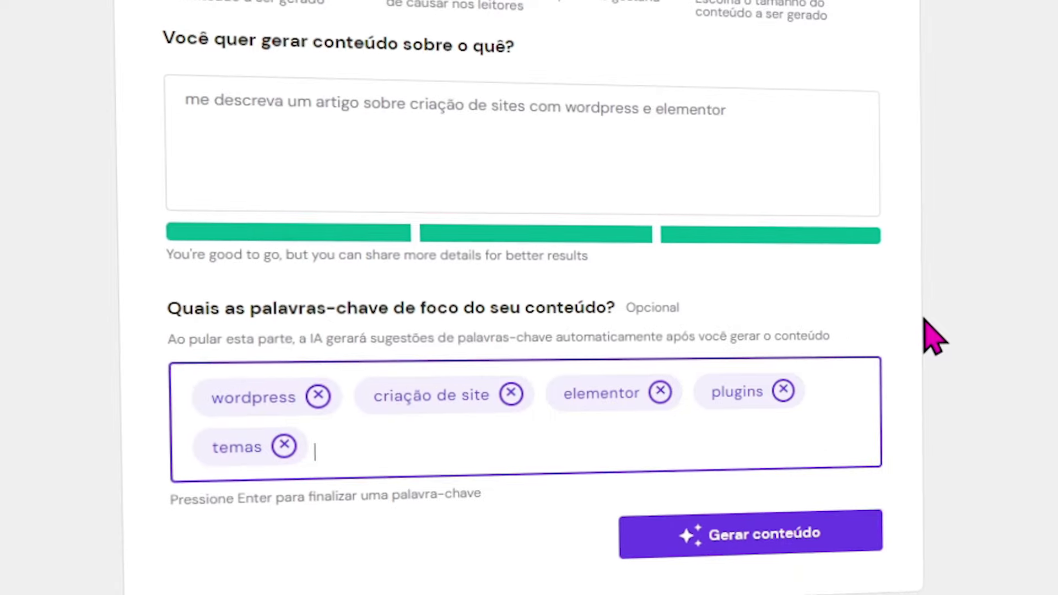
pyautogui.write('vendas onl')
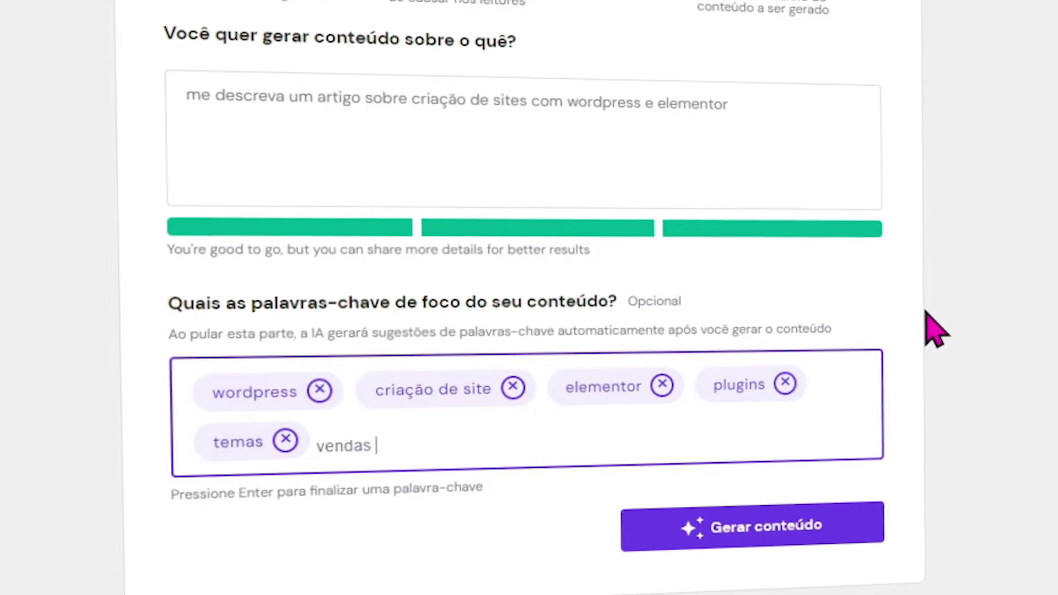
pyautogui.write('ine')
pyautogui.press('Return')
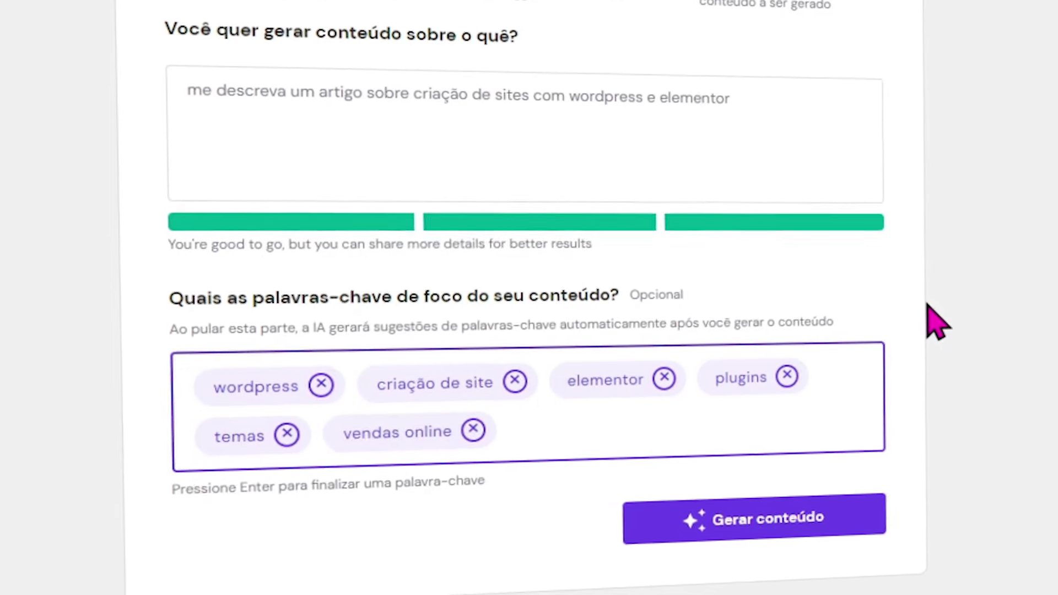
pyautogui.write('site')
pyautogui.press('BackSpace')
pyautogui.press('BackSpace')
pyautogui.press('BackSpace')
pyautogui.press('BackSpace')
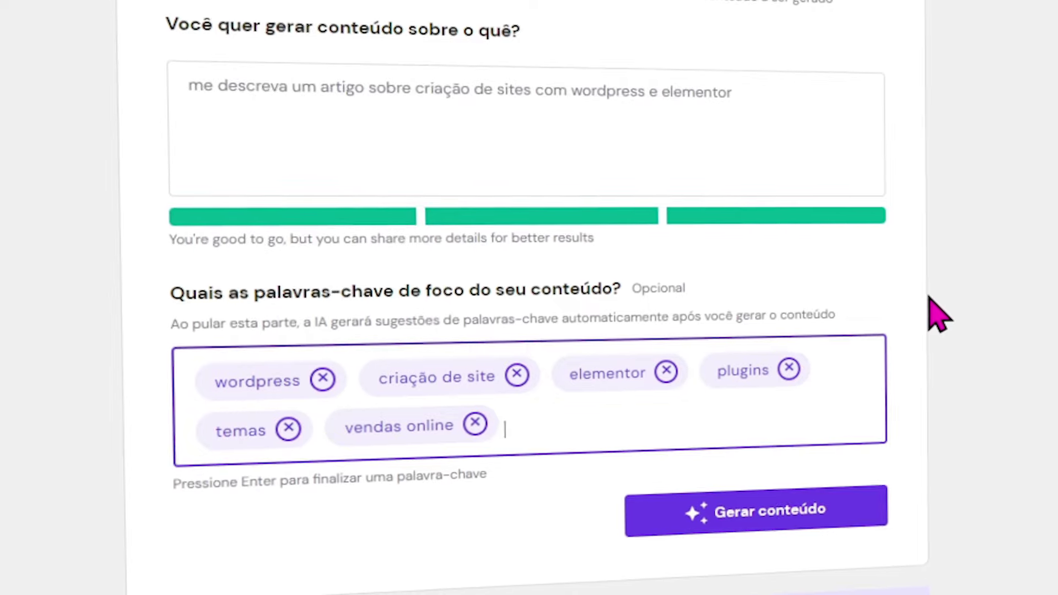
pyautogui.write('s')
pyautogui.press('BackSpace')
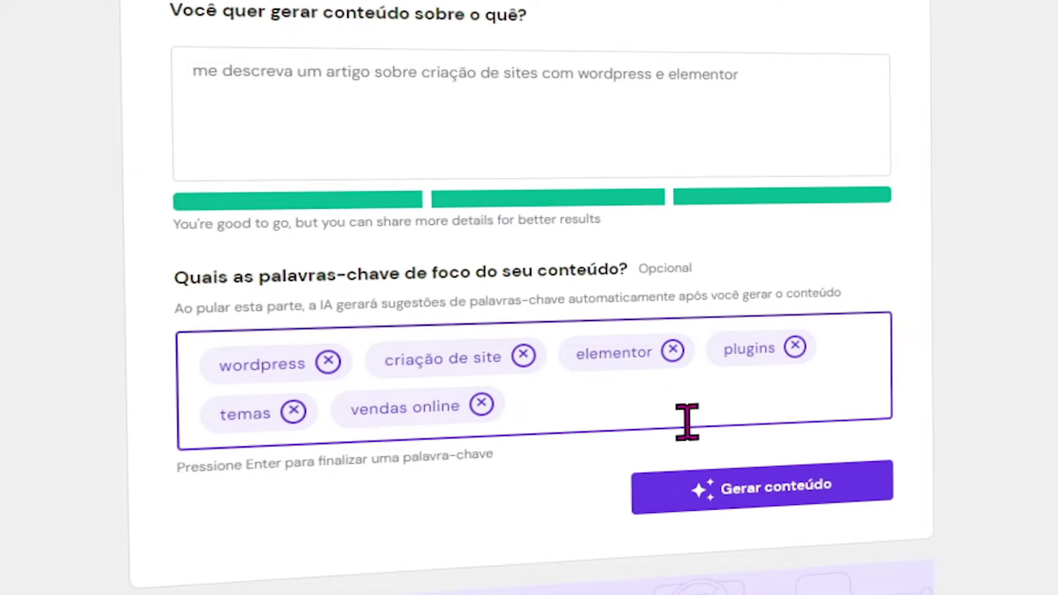
pyautogui.moveTo(829, 90); pyautogui.dragTo(357, 77)
pyautogui.click(423, 74)
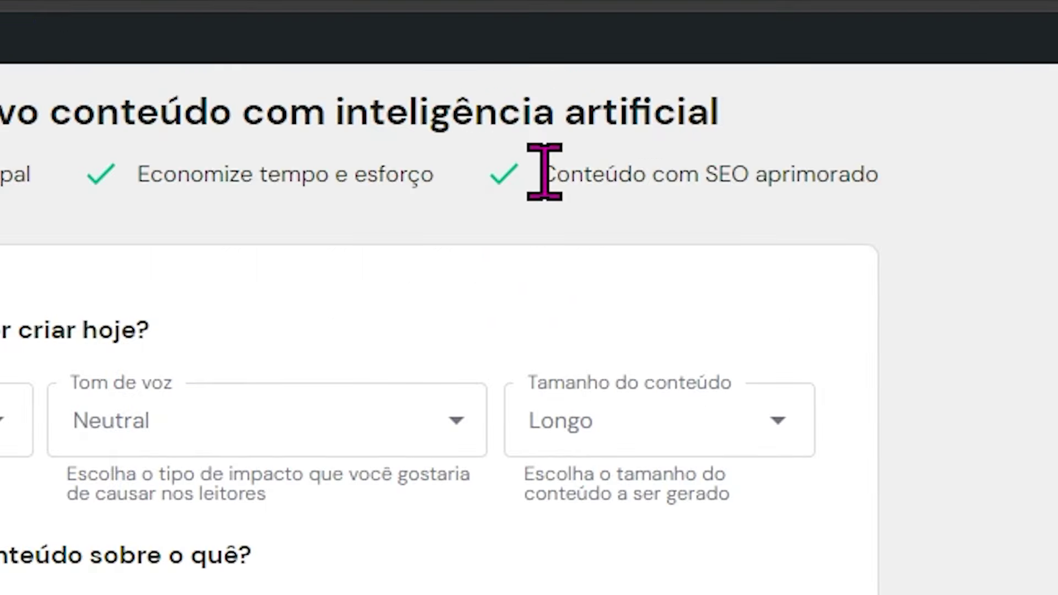
pyautogui.moveTo(655, 102); pyautogui.dragTo(728, 107)
pyautogui.click(756, 190)
pyautogui.doubleClick(714, 184)
pyautogui.click(713, 184)
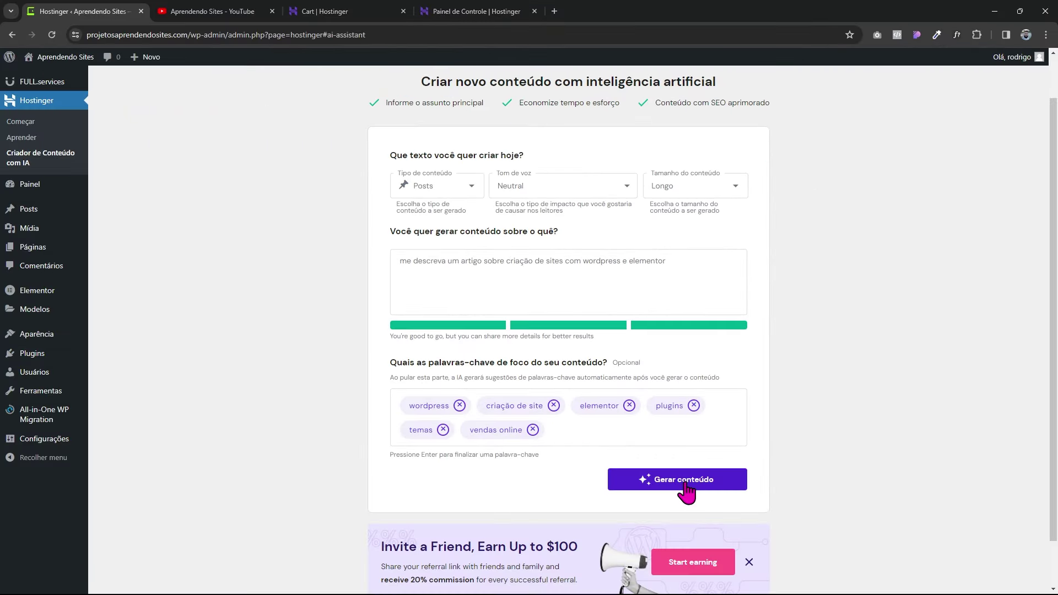
# - Generate the content from the main idea and keywords, and look over its suggested keywords, meta description and image
pyautogui.click(685, 484)
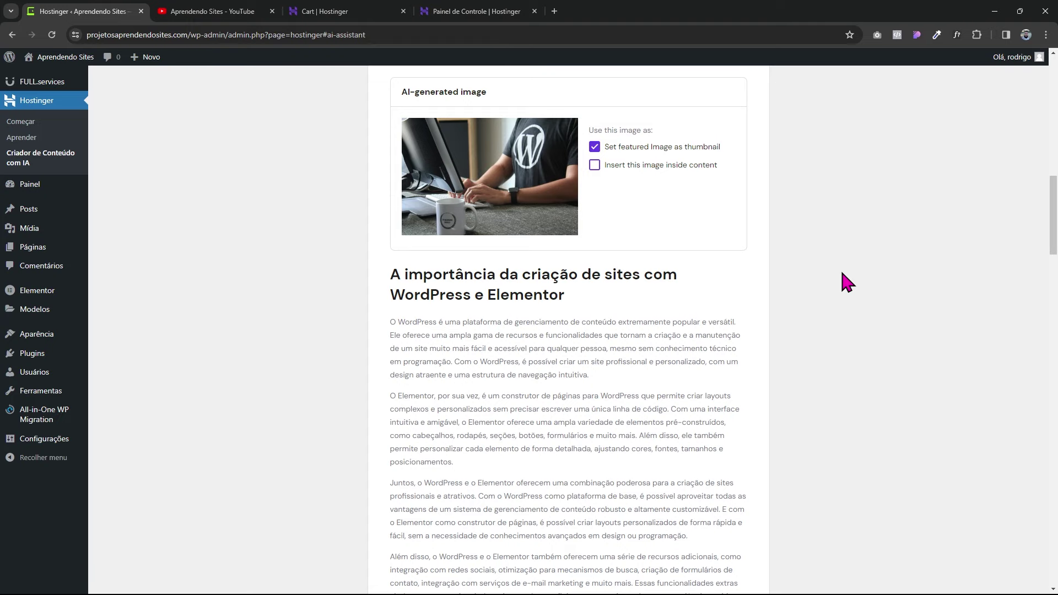
pyautogui.scroll(5, 842, 273)
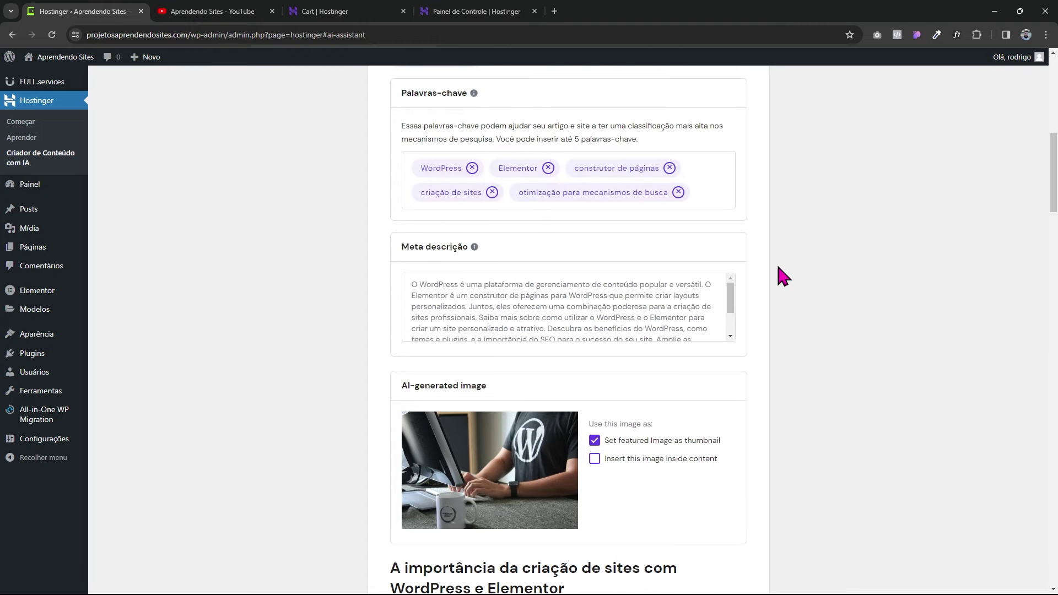
pyautogui.scroll(-3, 834, 274)
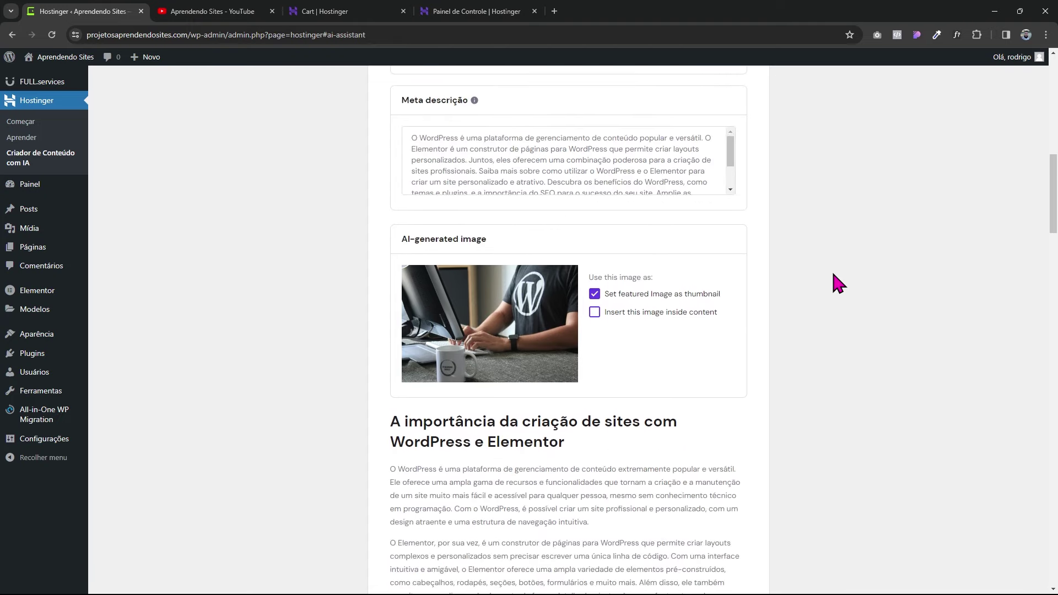
pyautogui.scroll(-3, 834, 274)
pyautogui.moveTo(462, 140); pyautogui.dragTo(496, 181)
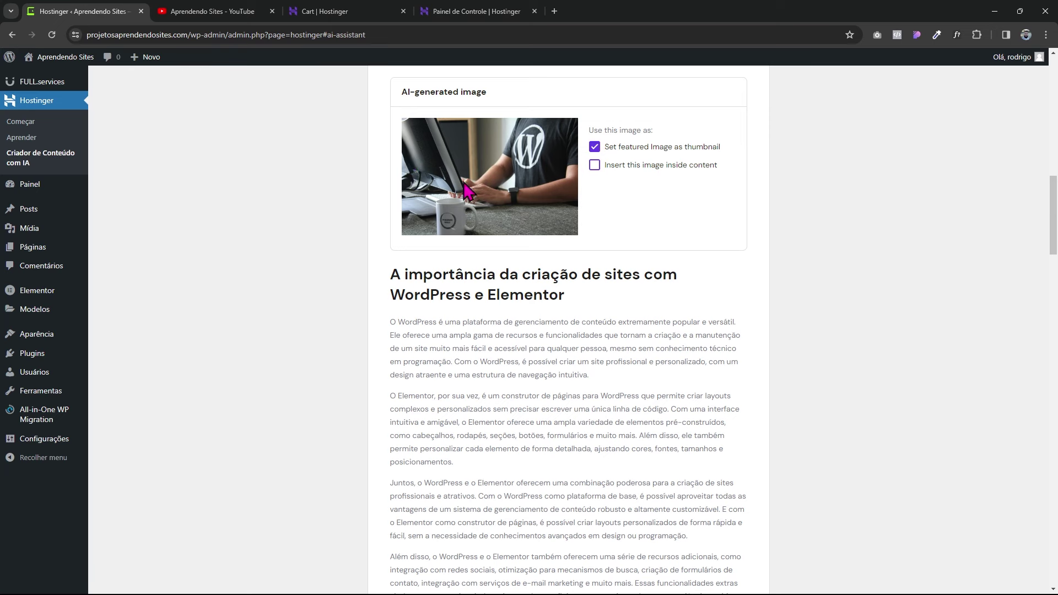
pyautogui.click(612, 149)
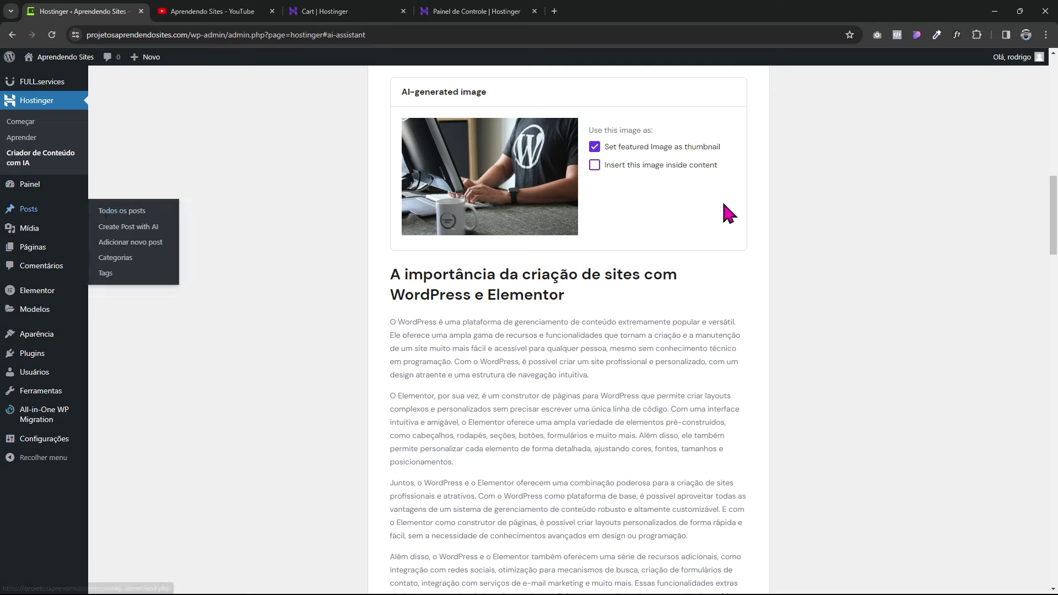
pyautogui.click(595, 167)
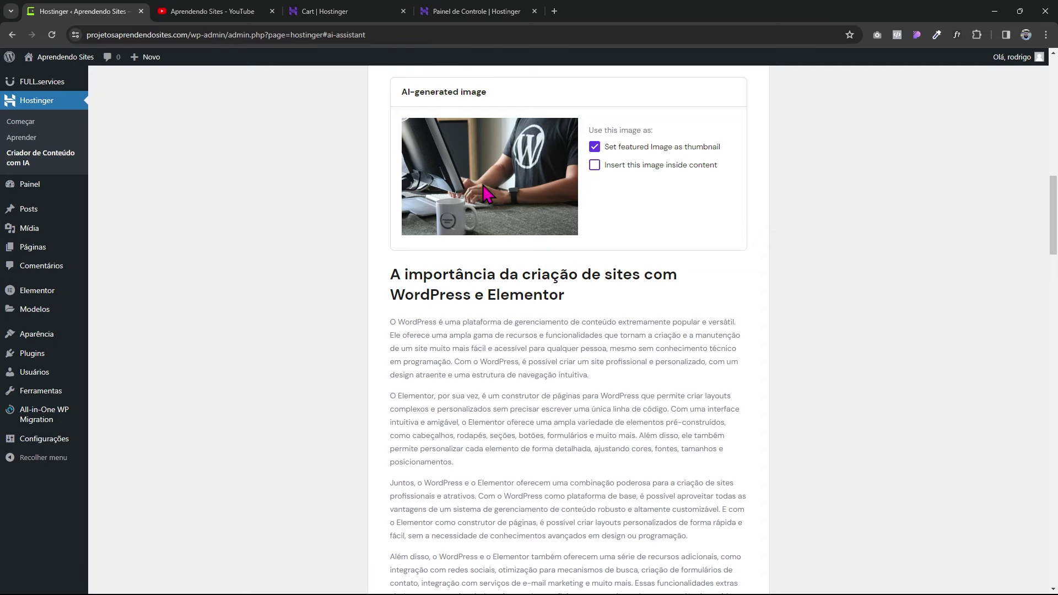
pyautogui.click(595, 147)
pyautogui.click(595, 148)
# - Read through the generated article down to its conclusion and recheck its meta description and image options
pyautogui.scroll(-3, 603, 176)
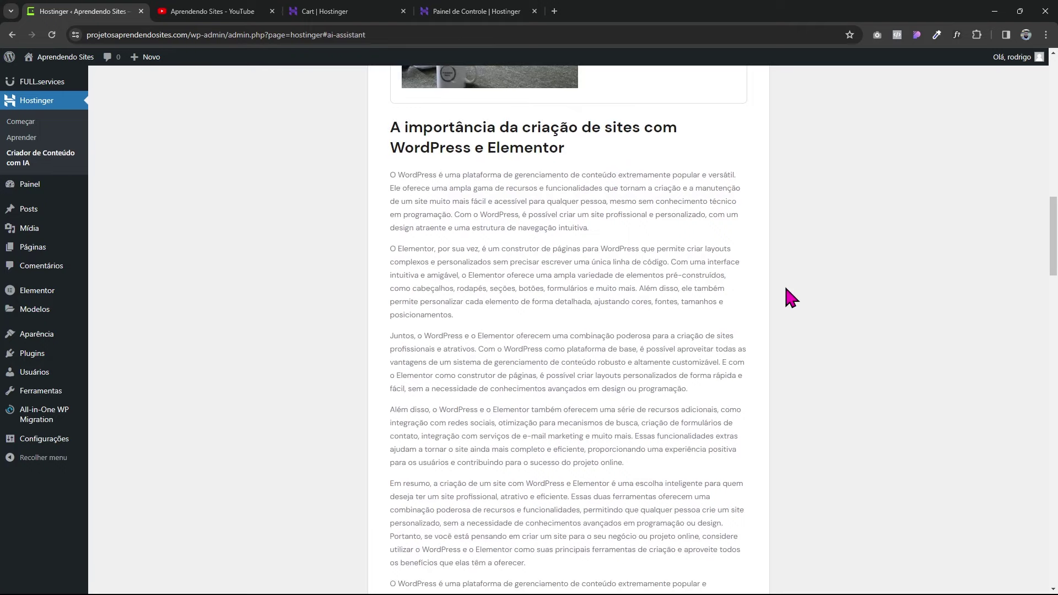
pyautogui.scroll(-9, 791, 298)
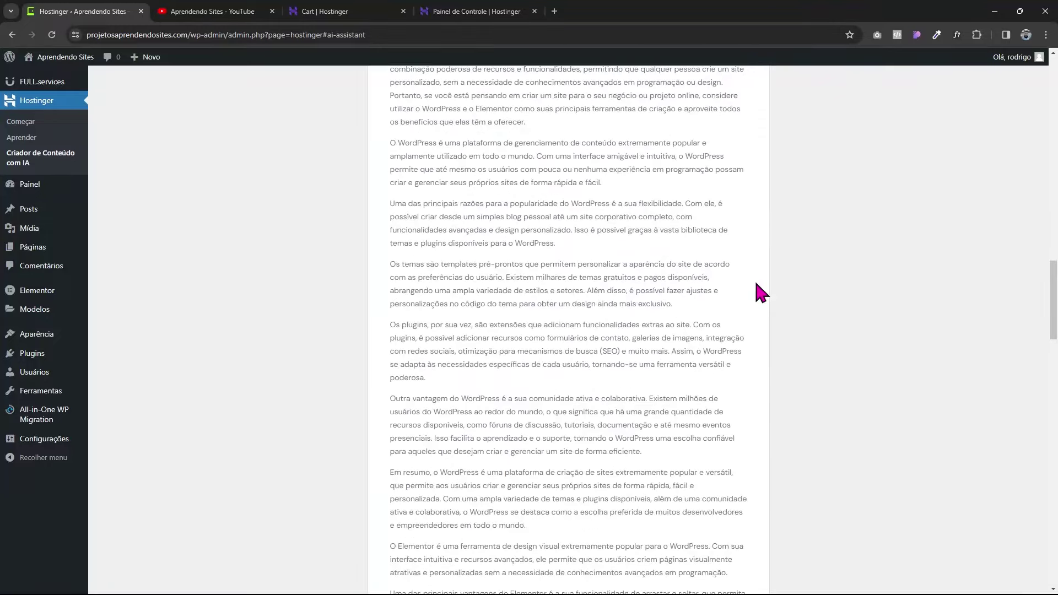
pyautogui.scroll(-8, 757, 284)
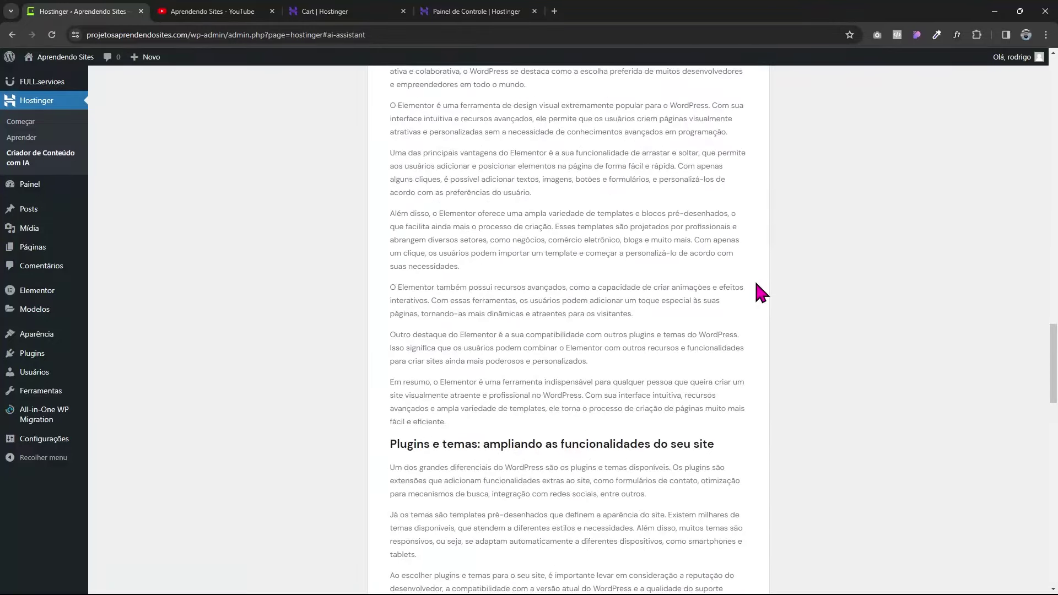
pyautogui.scroll(-3, 757, 286)
pyautogui.scroll(-3, 756, 285)
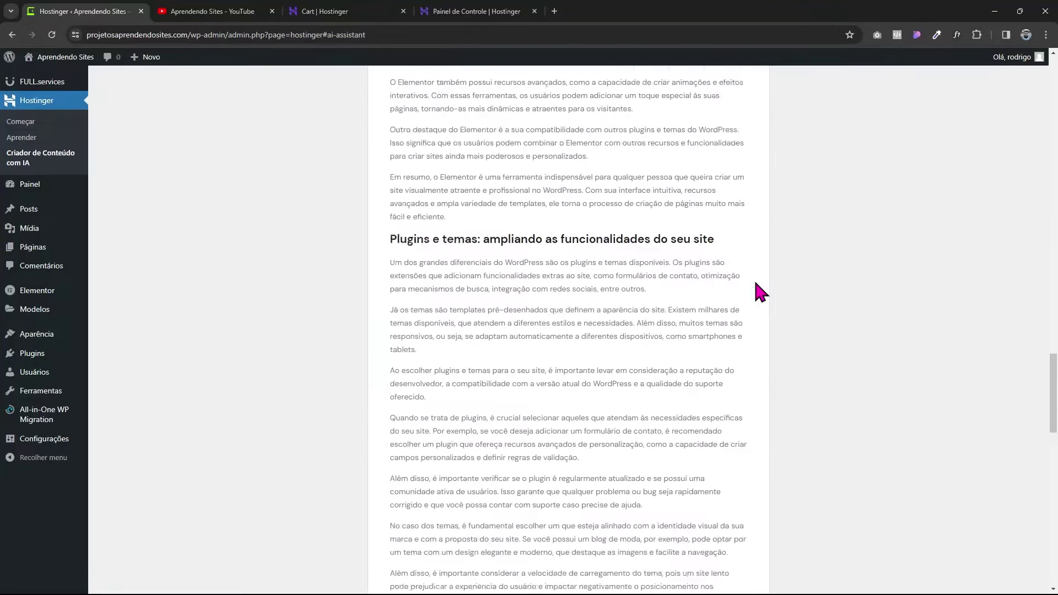
pyautogui.scroll(-12, 636, 222)
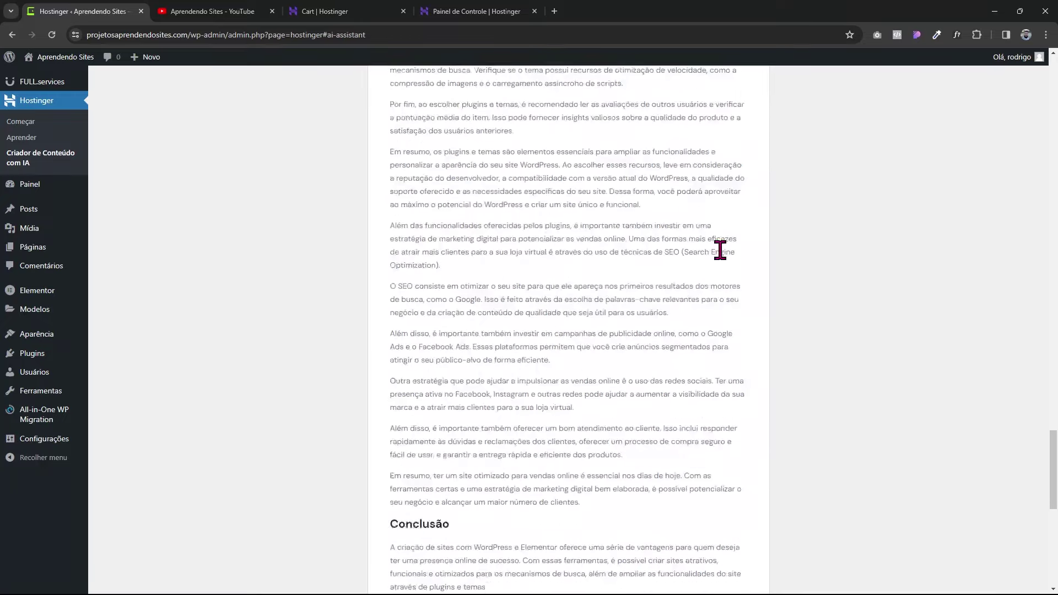
pyautogui.scroll(-3, 551, 248)
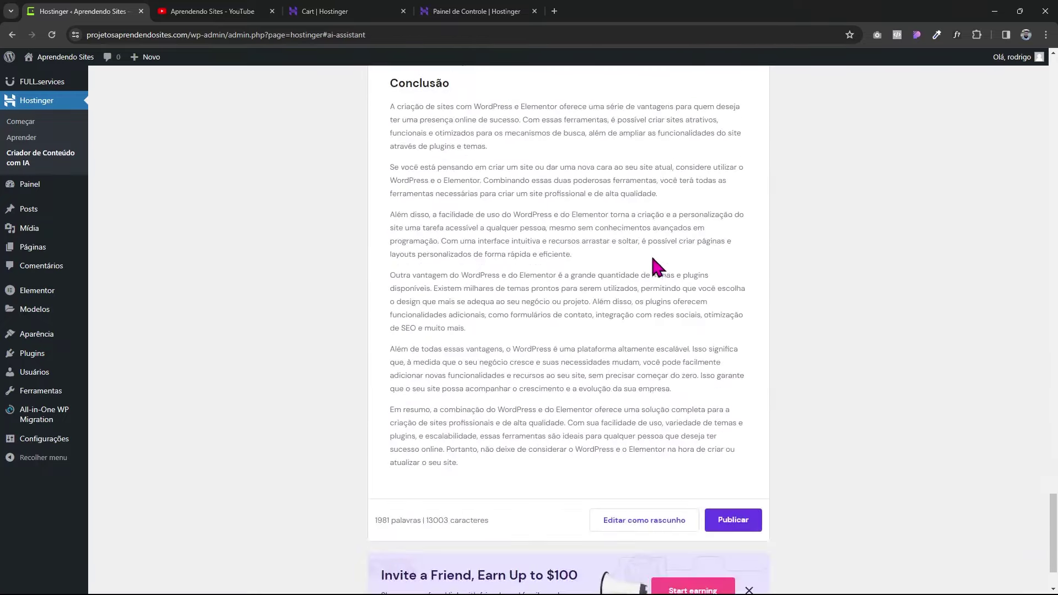
pyautogui.scroll(-2, 703, 300)
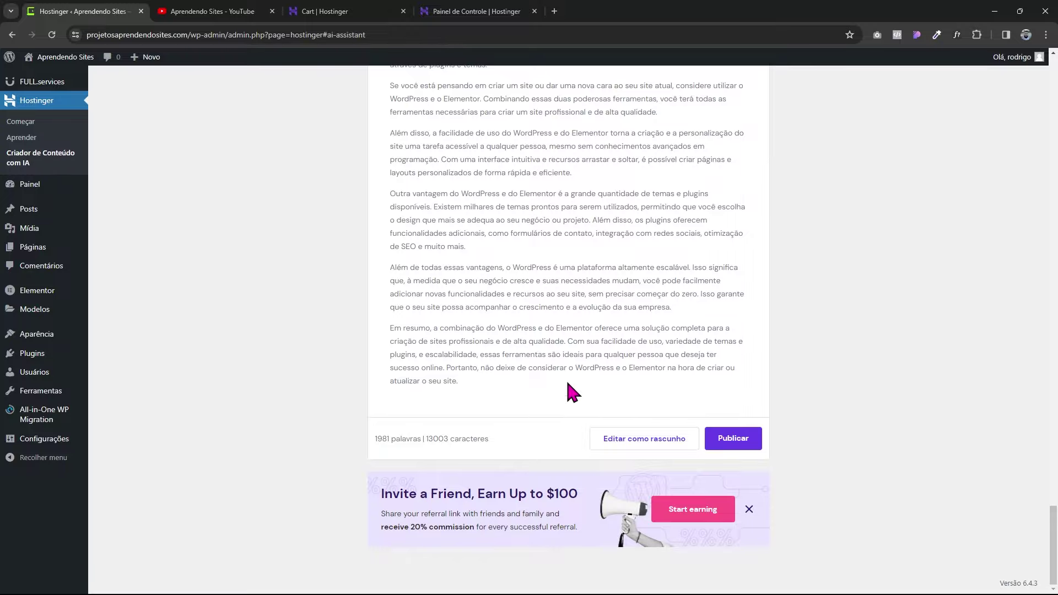
pyautogui.scroll(15, 653, 367)
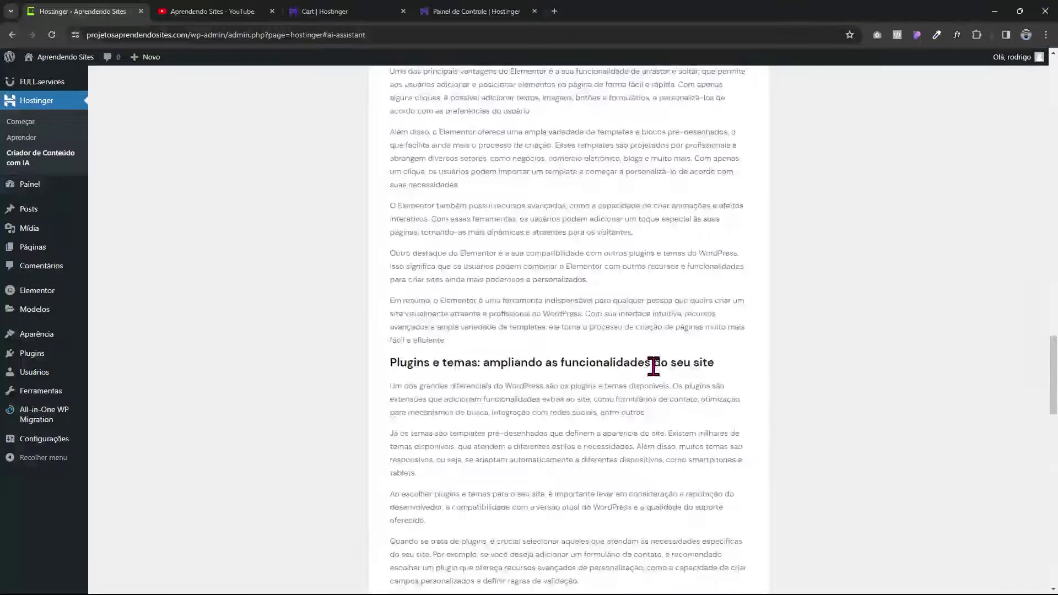
pyautogui.scroll(15, 653, 367)
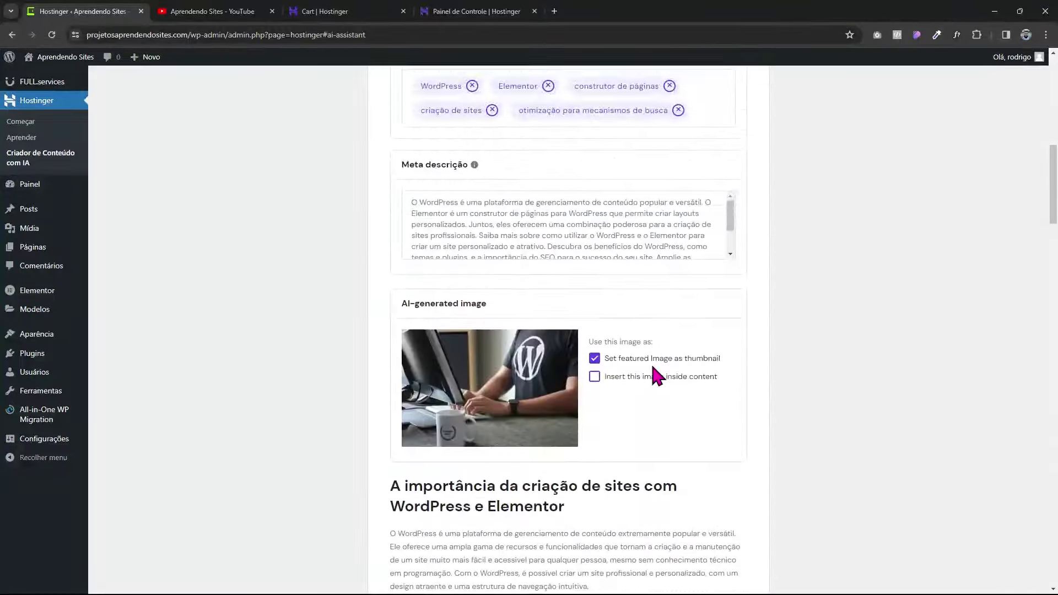
pyautogui.scroll(-15, 653, 368)
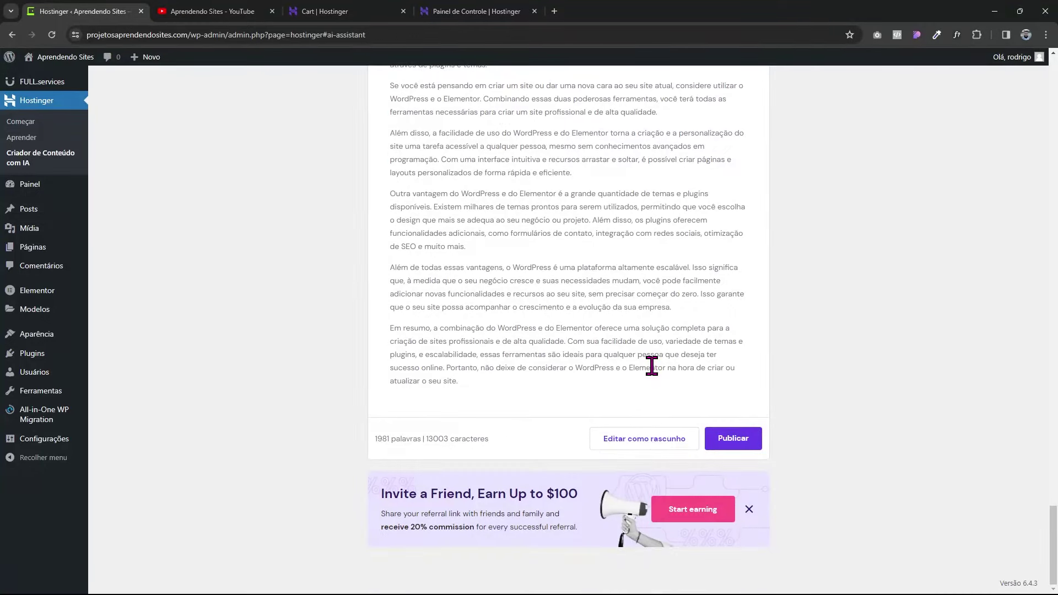
# - Open the generated article as a draft in the post editor and review its title and body text
pyautogui.click(655, 440)
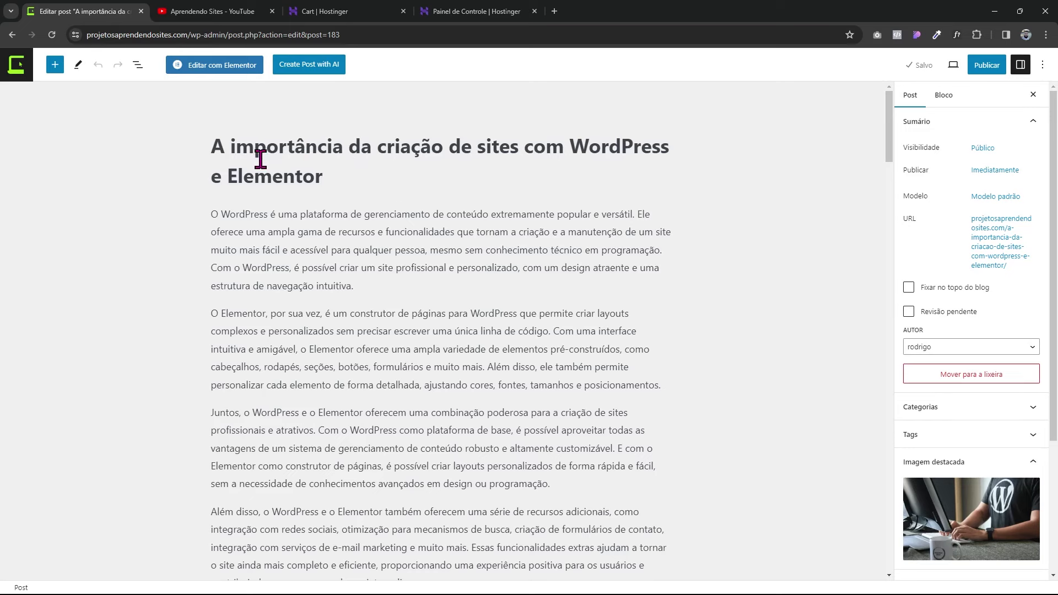
pyautogui.moveTo(218, 145); pyautogui.dragTo(334, 165)
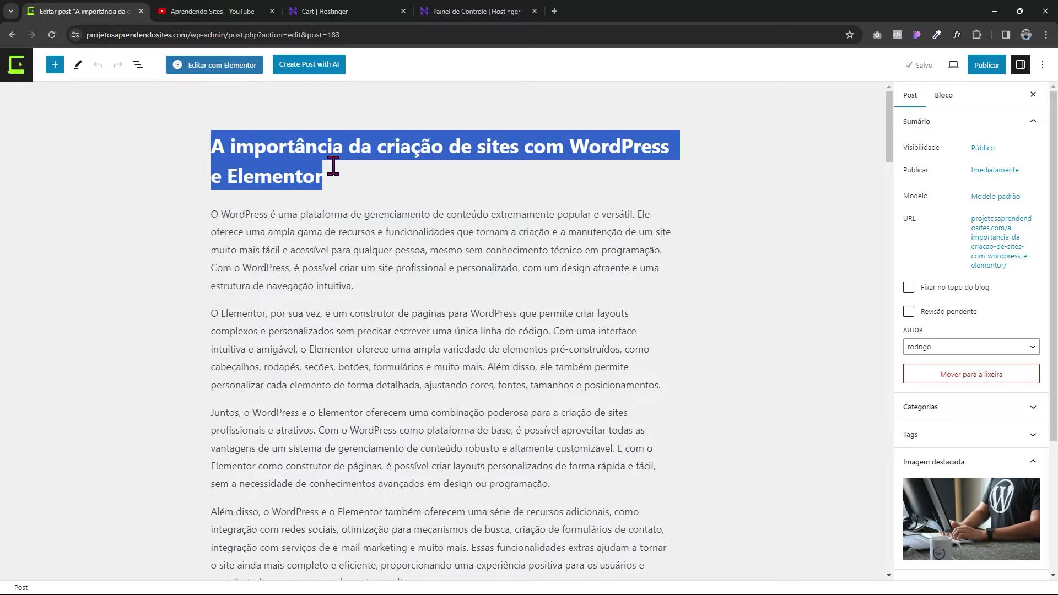
pyautogui.click(343, 166)
pyautogui.click(353, 221)
pyautogui.scroll(-3, 359, 226)
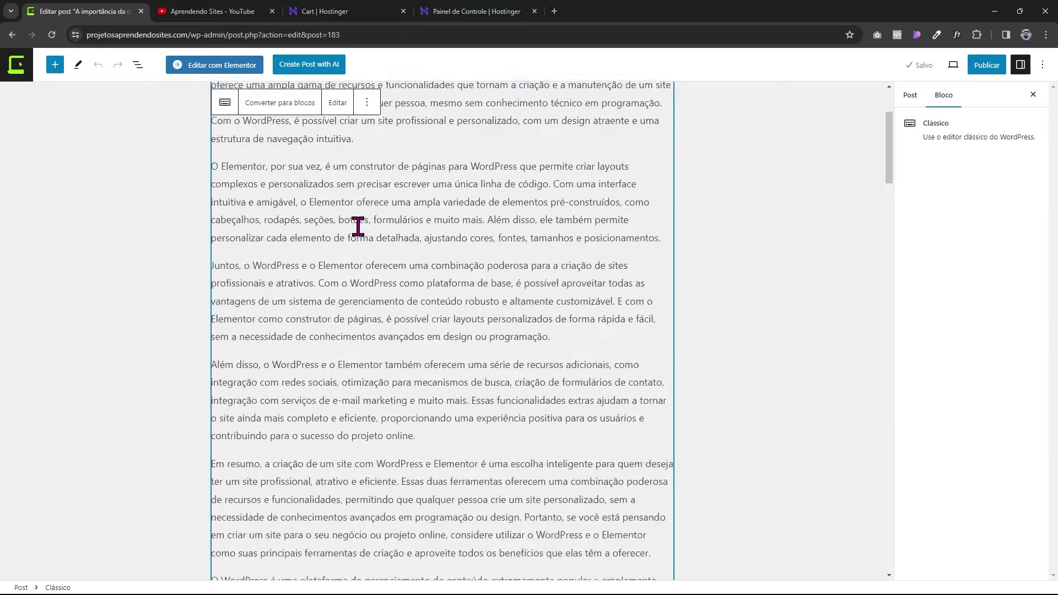
pyautogui.scroll(-20, 461, 236)
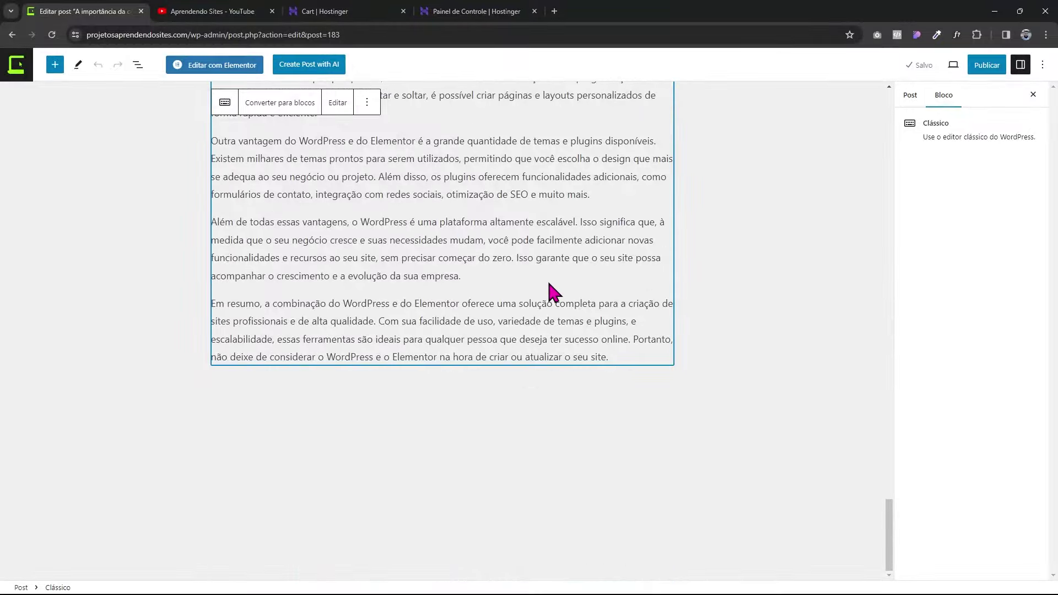
# - Review the draft's post settings, checking its featured image, tags, assigned category and summary details
pyautogui.scroll(20, 548, 284)
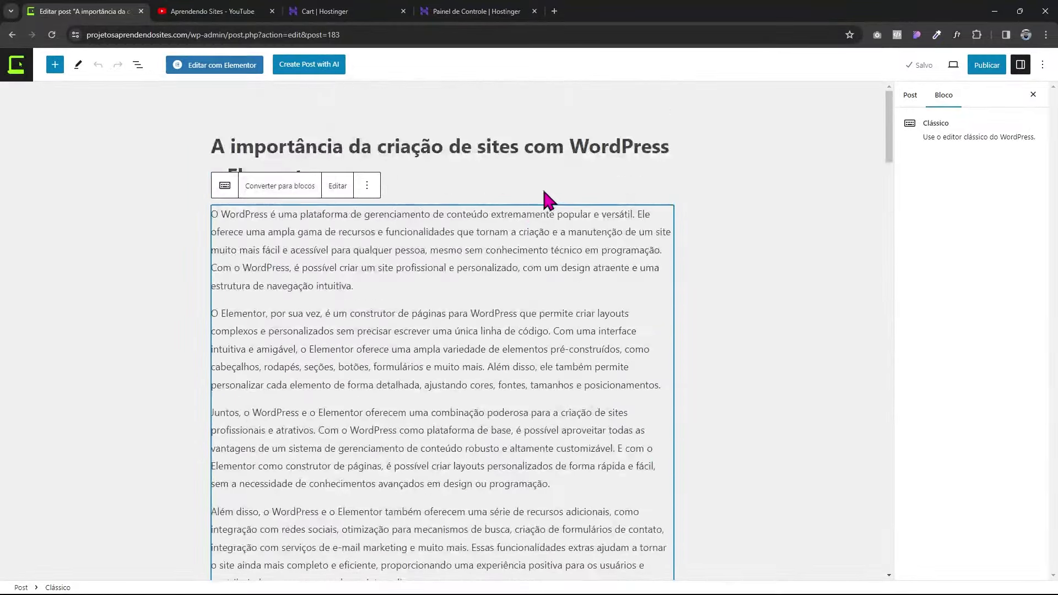
pyautogui.click(647, 167)
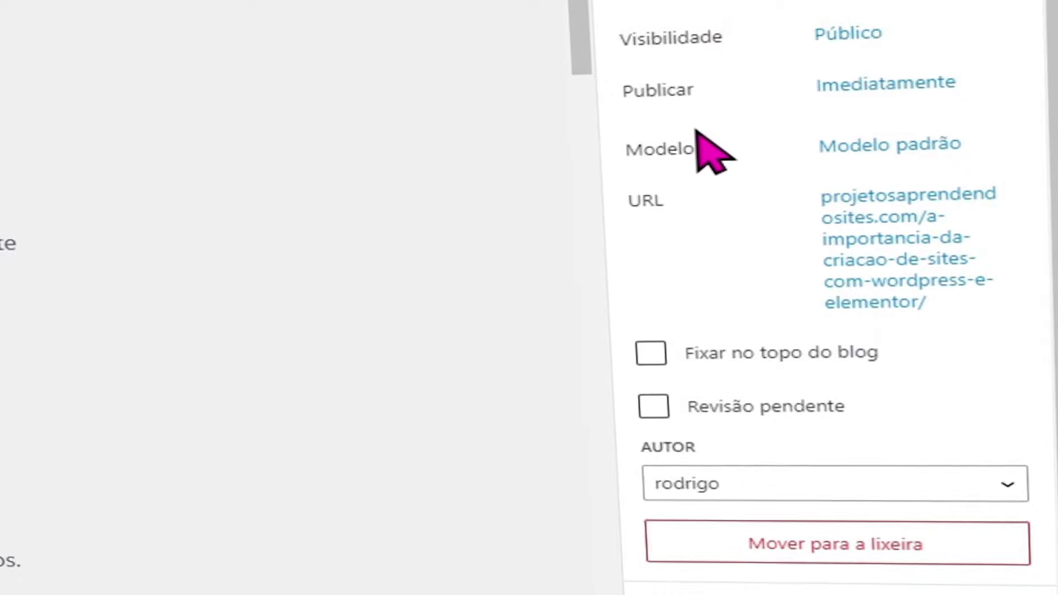
pyautogui.moveTo(910, 449)
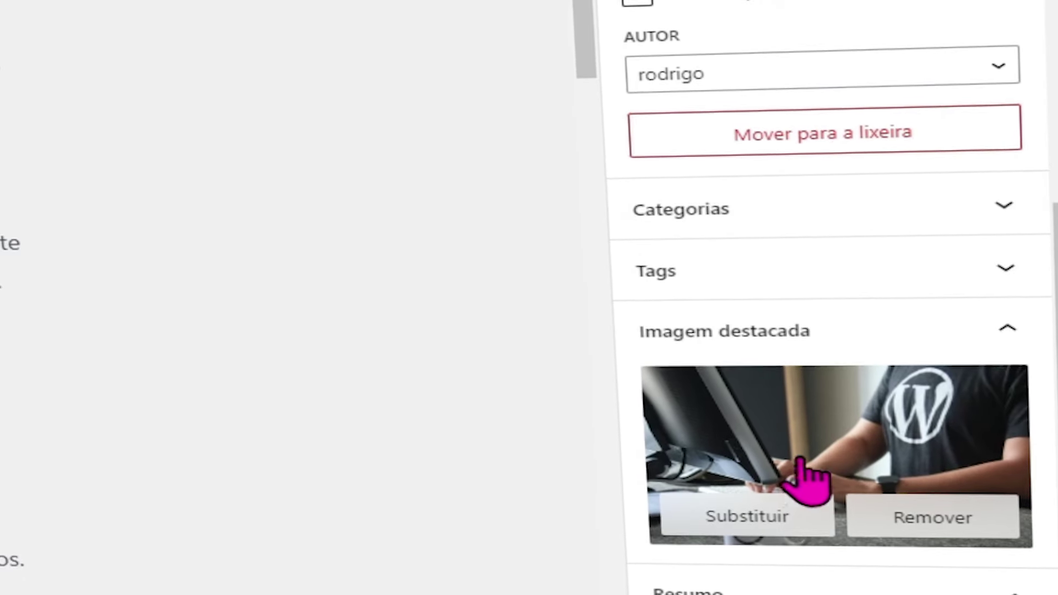
pyautogui.click(758, 278)
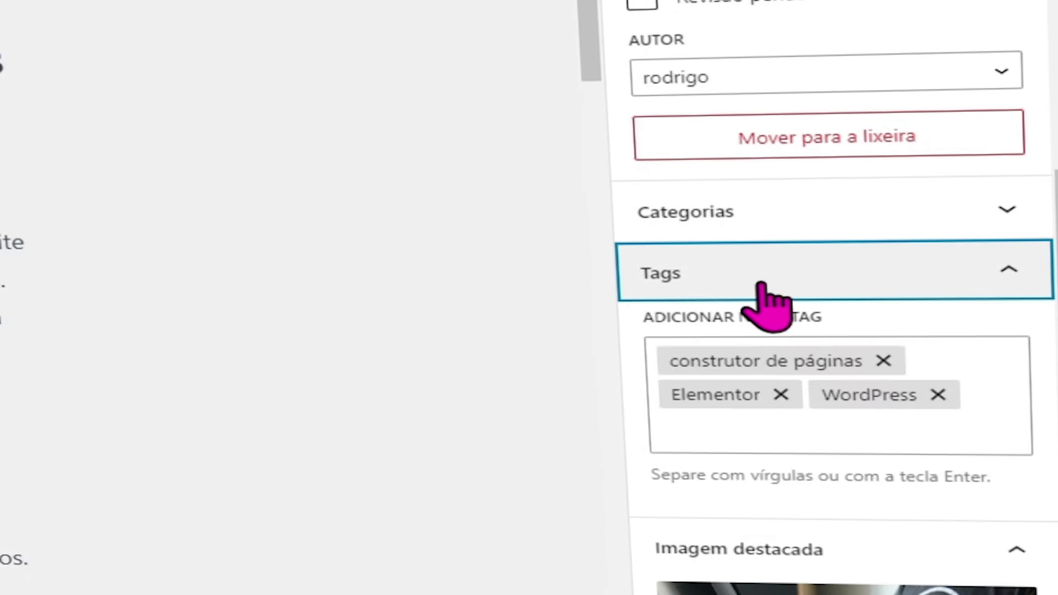
pyautogui.click(1006, 278)
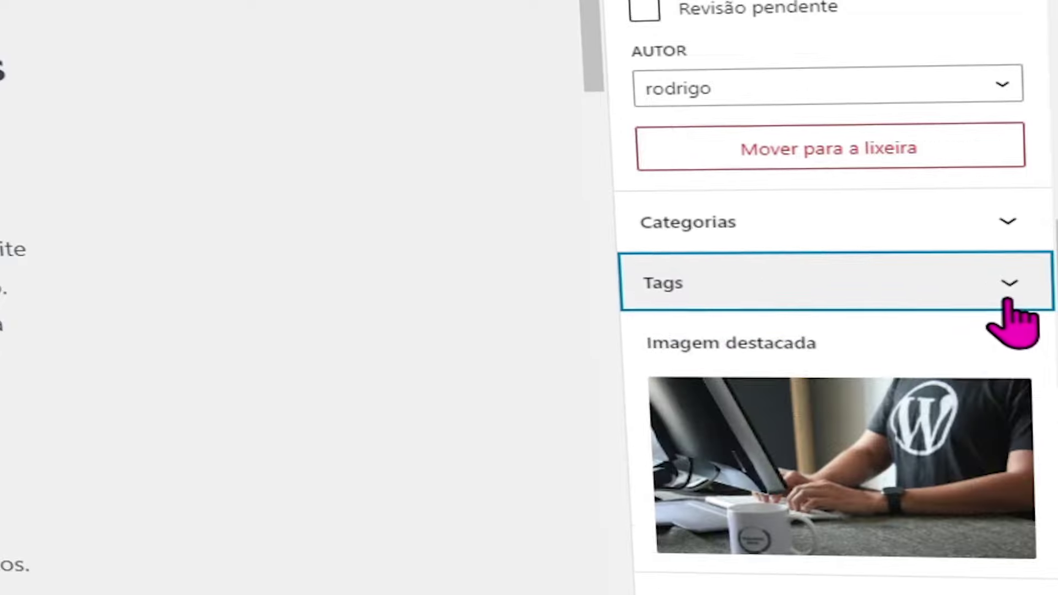
pyautogui.click(896, 249)
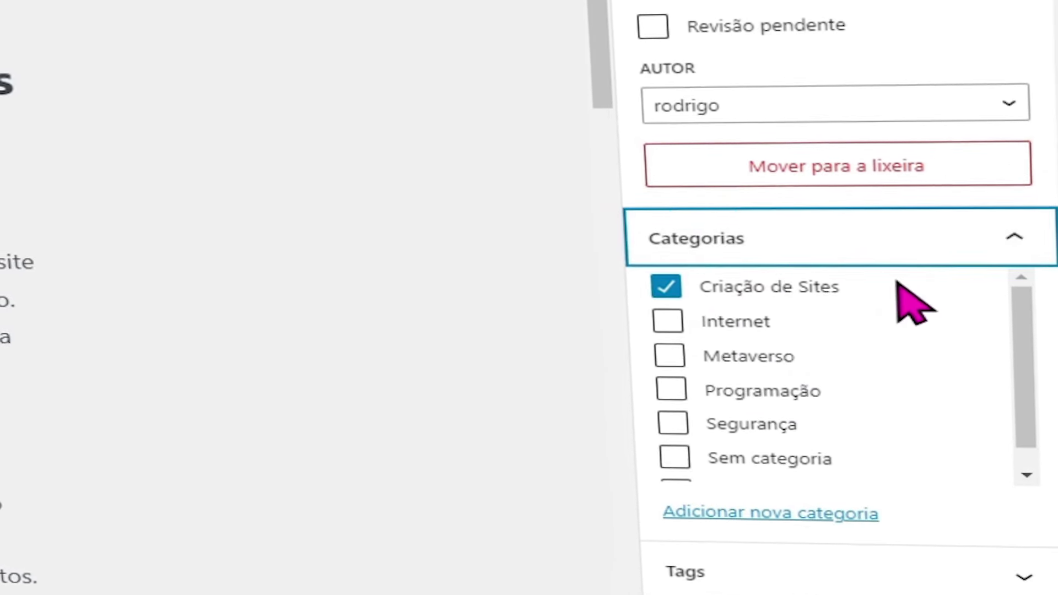
pyautogui.scroll(5, 826, 336)
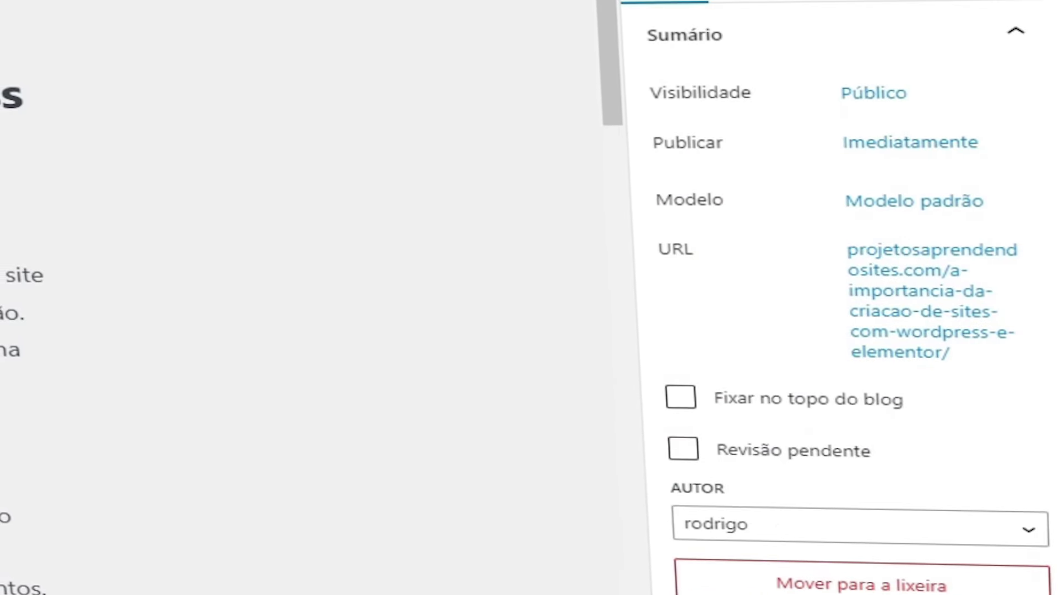
# - Publish the post and look through its live page from the title down to the Últimas postagens section
pyautogui.click(931, 110)
pyautogui.click(794, 119)
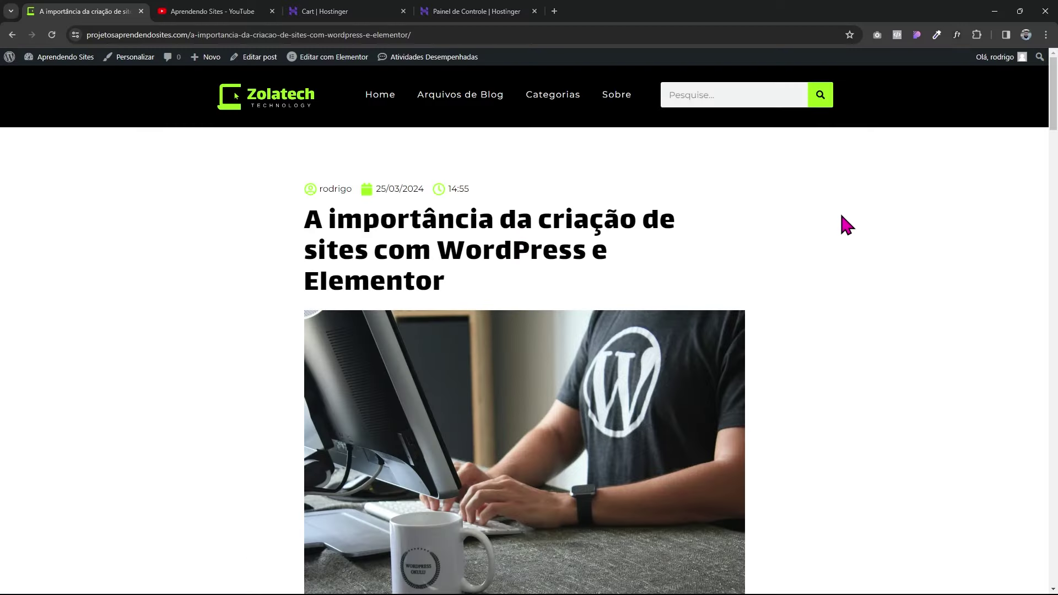
pyautogui.scroll(-8, 910, 212)
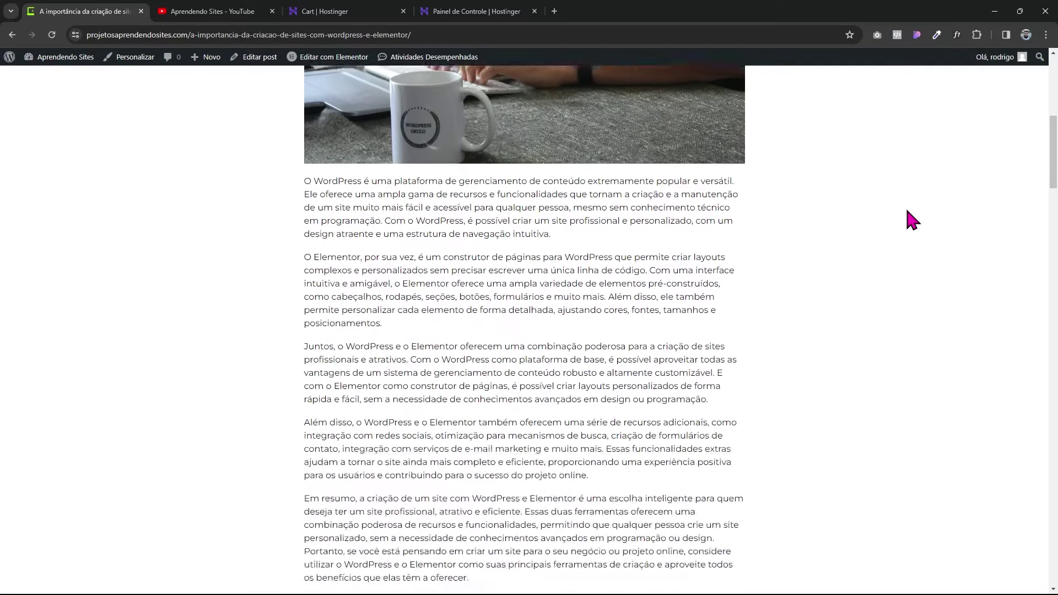
pyautogui.scroll(-15, 907, 211)
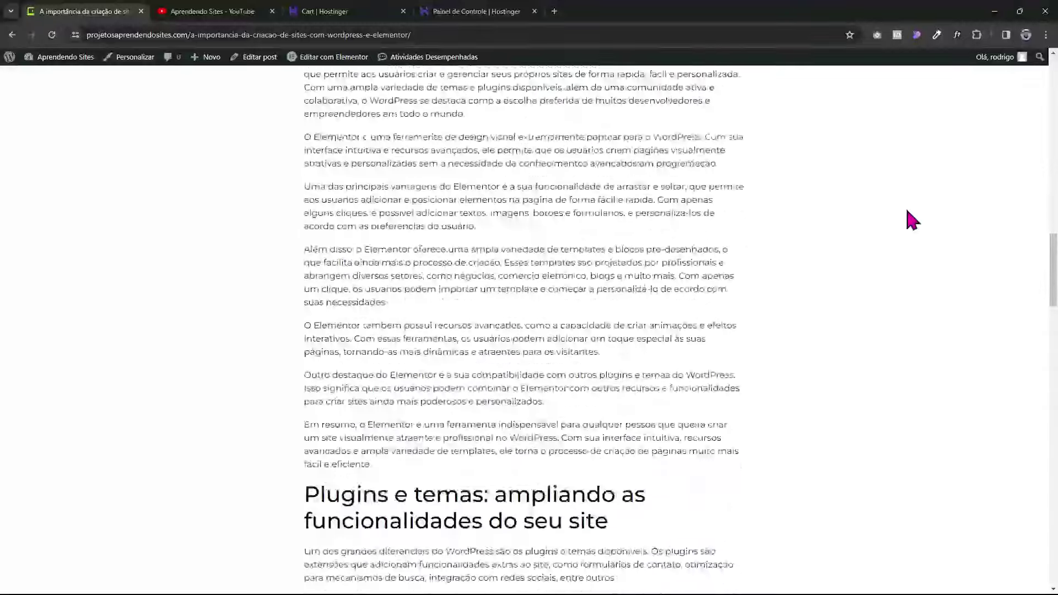
pyautogui.scroll(-15, 908, 211)
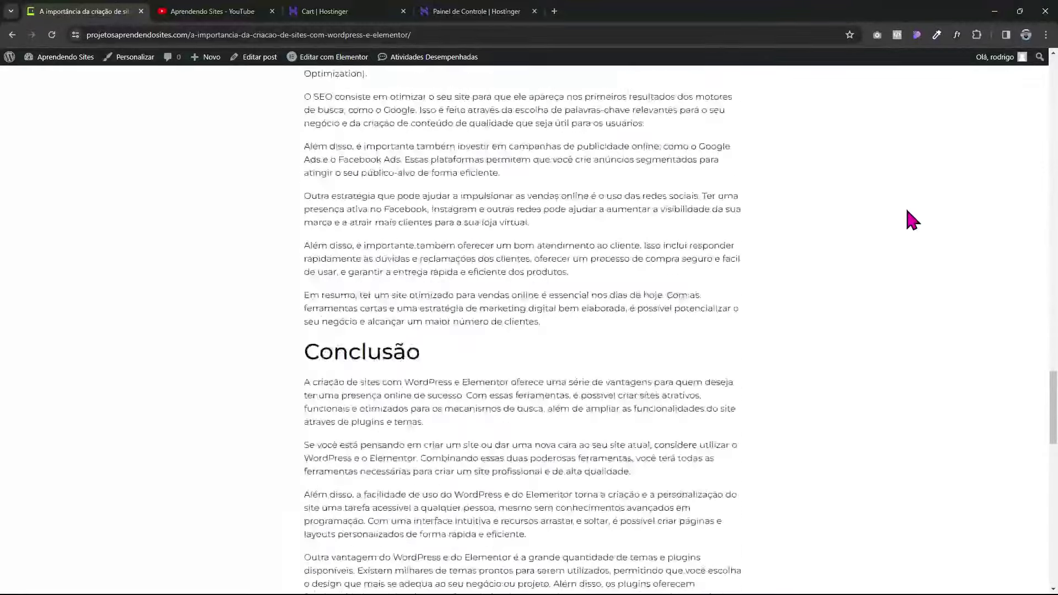
pyautogui.scroll(-15, 912, 220)
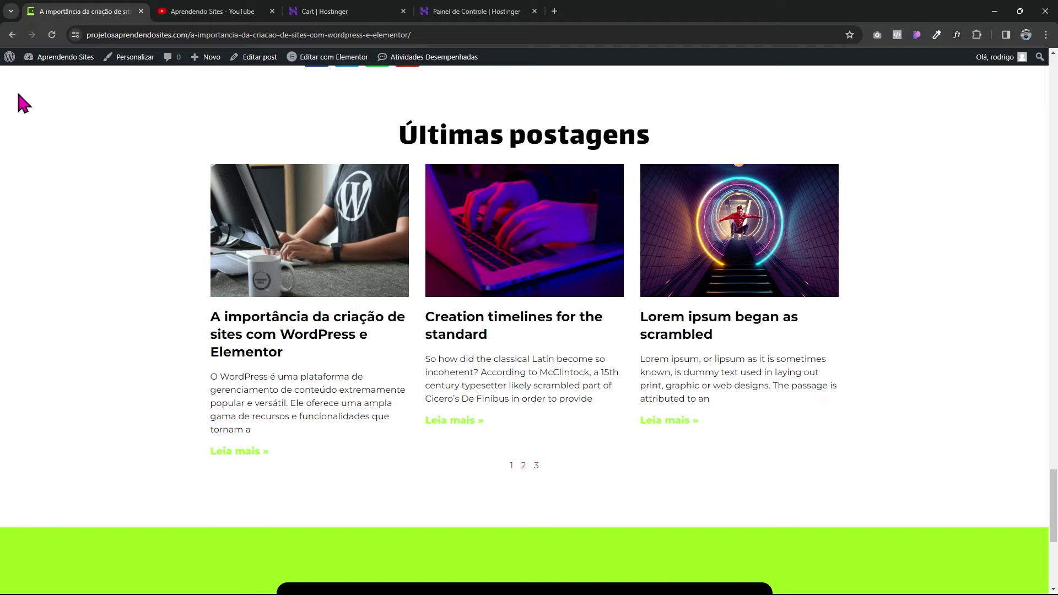
# - Open the new WordPress and Elementor post in the posts list's quick edit, review its categories and tags, and update it
pyautogui.click(49, 78)
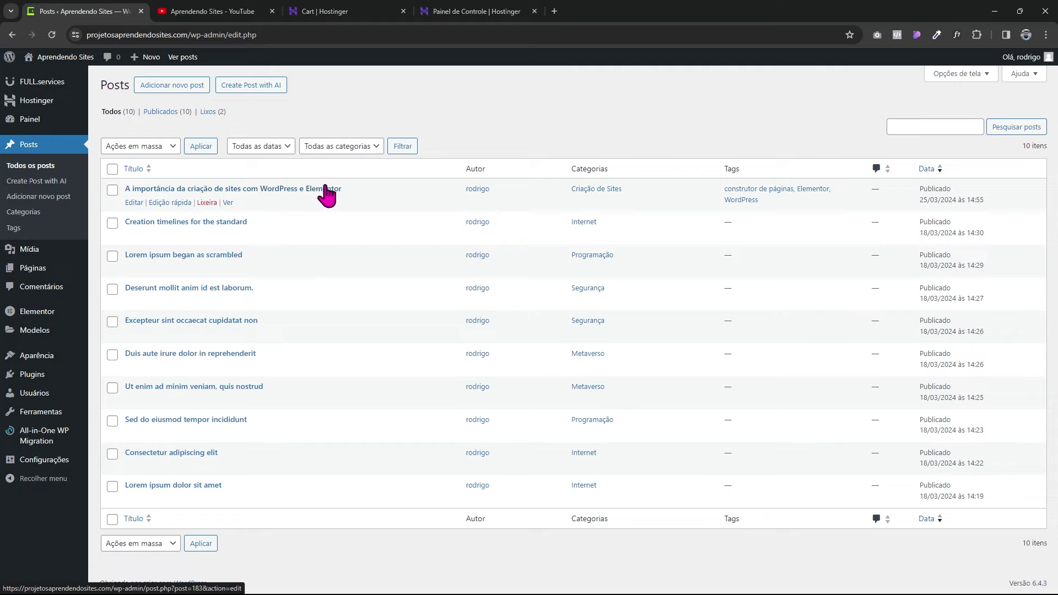
pyautogui.click(170, 202)
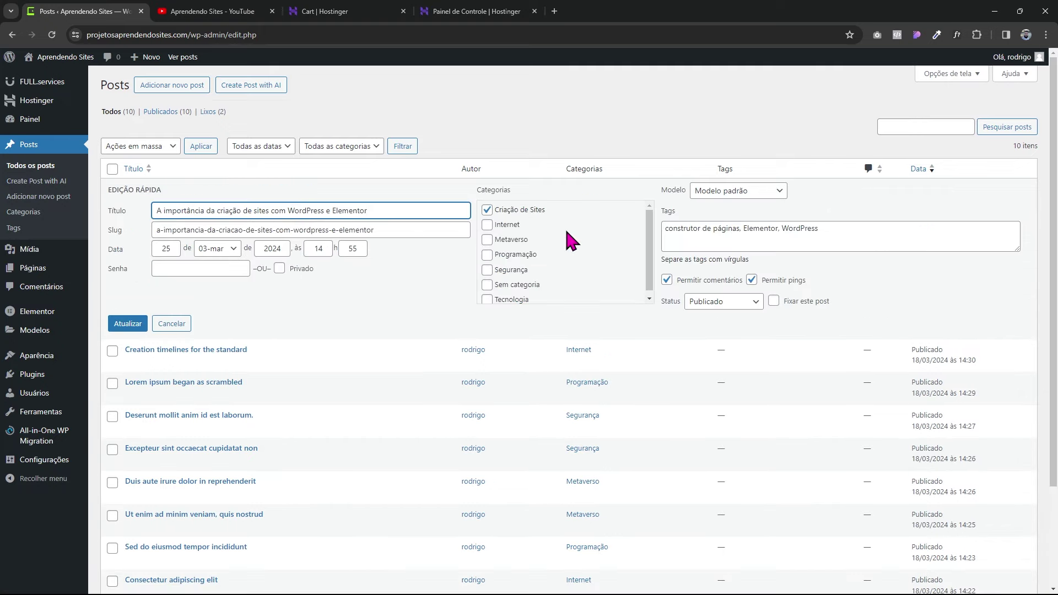
pyautogui.scroll(-1, 530, 249)
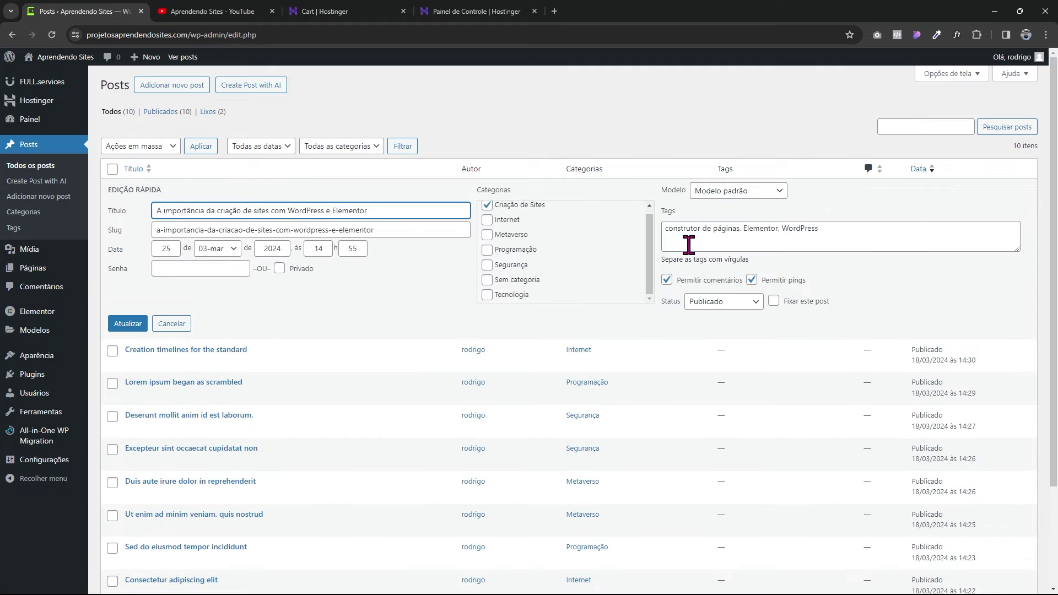
pyautogui.click(128, 323)
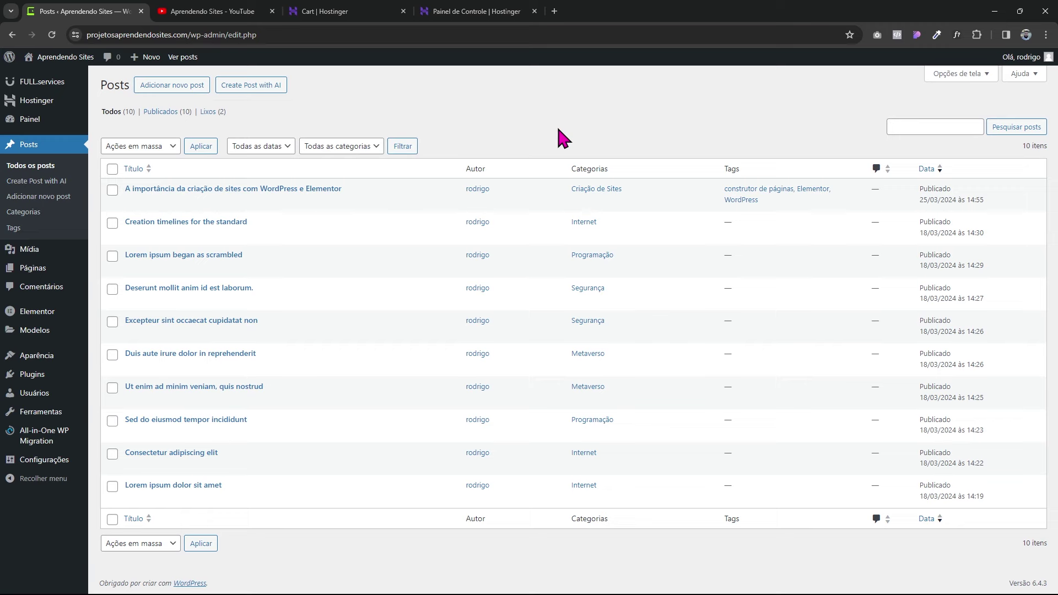